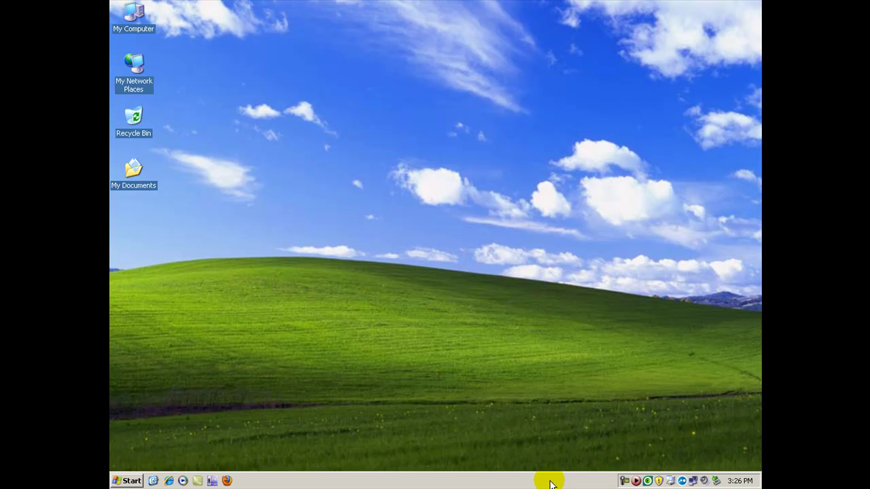
Open Firefox and go to the Dial-a-fix download section on the Lunarsoft wiki.
click(227, 481)
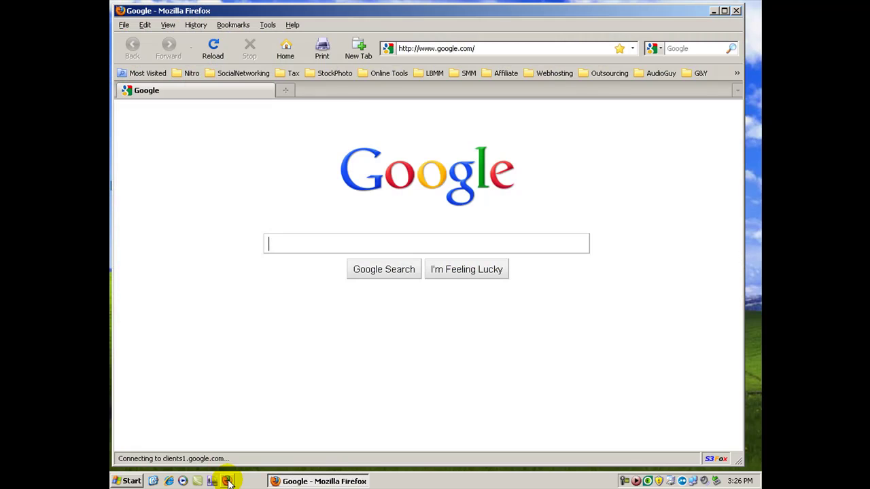
click(425, 47)
key(ctrl+v)
key(Return)
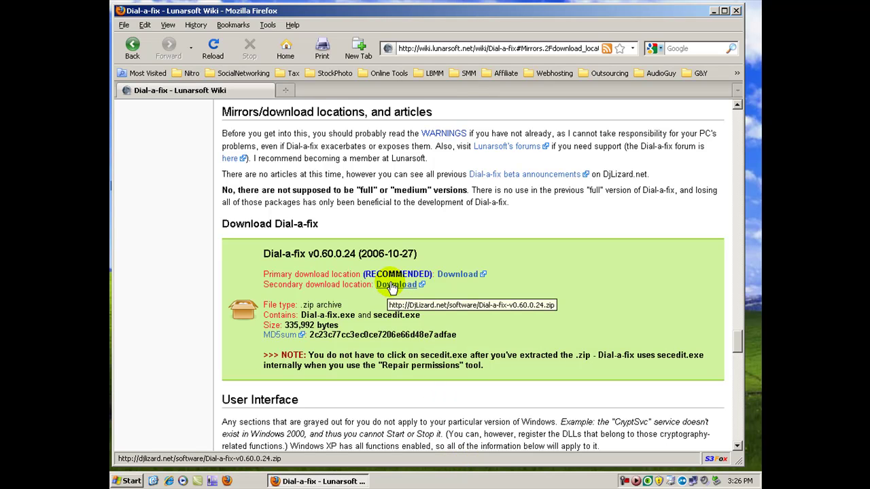
Download Dial-a-fix-v0.60.0.24.zip from the secondary download location and save it to the Desktop.
click(391, 288)
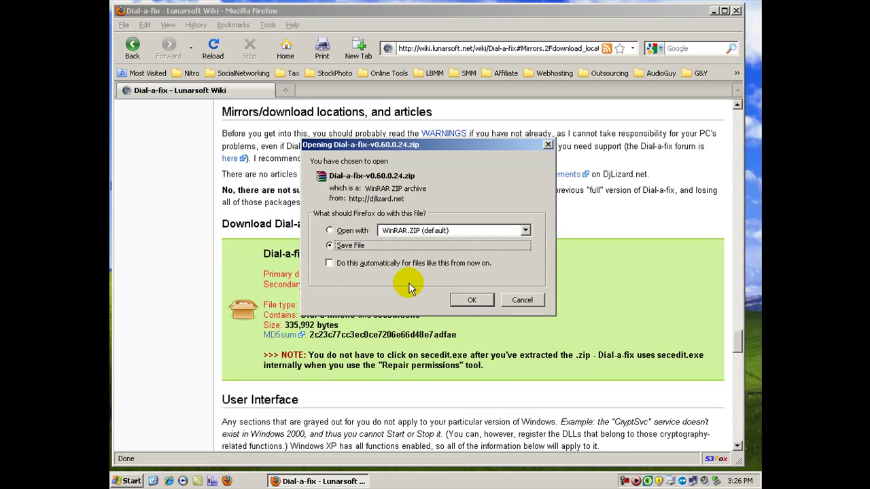
click(471, 300)
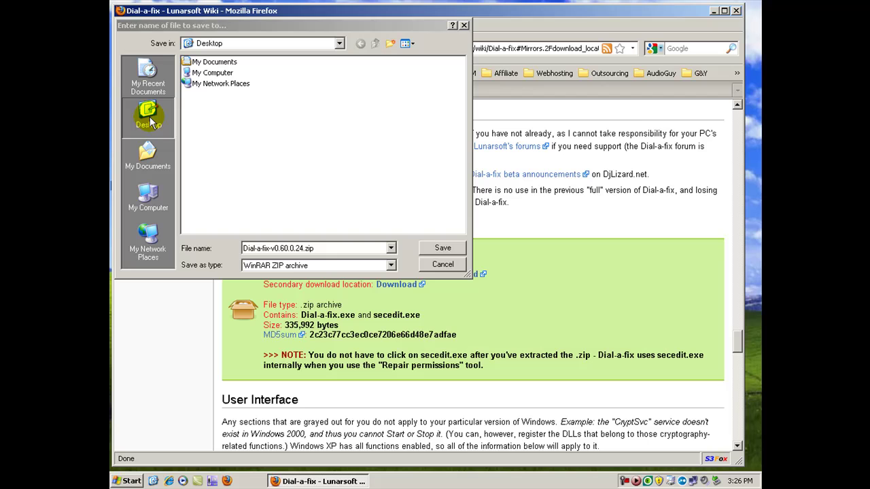
click(148, 116)
click(441, 248)
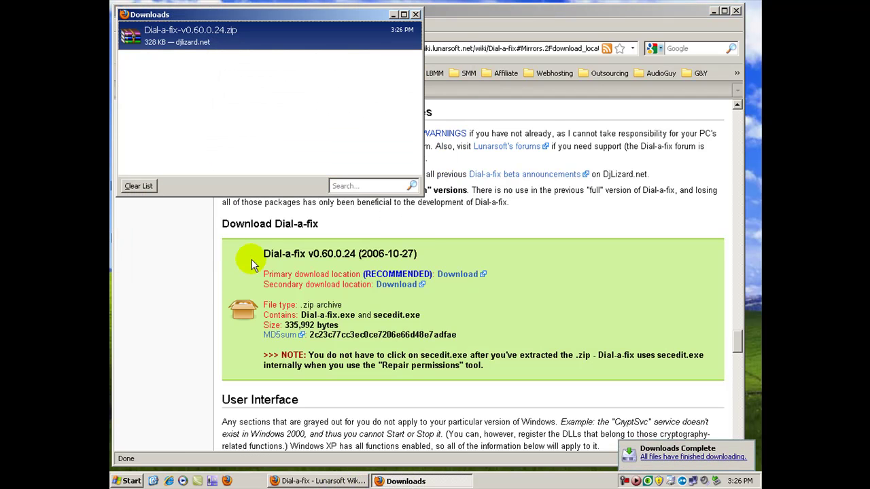
Clear the finished download from the list, and close the Downloads window and the browser.
click(139, 185)
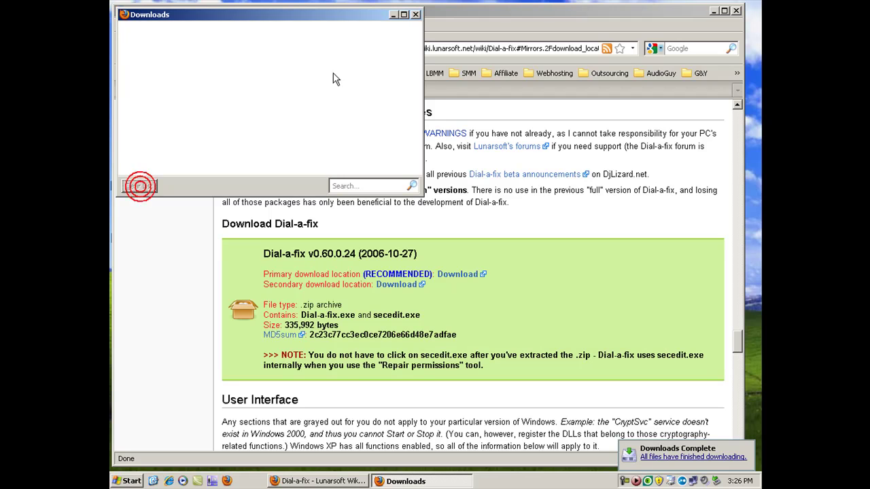
click(417, 15)
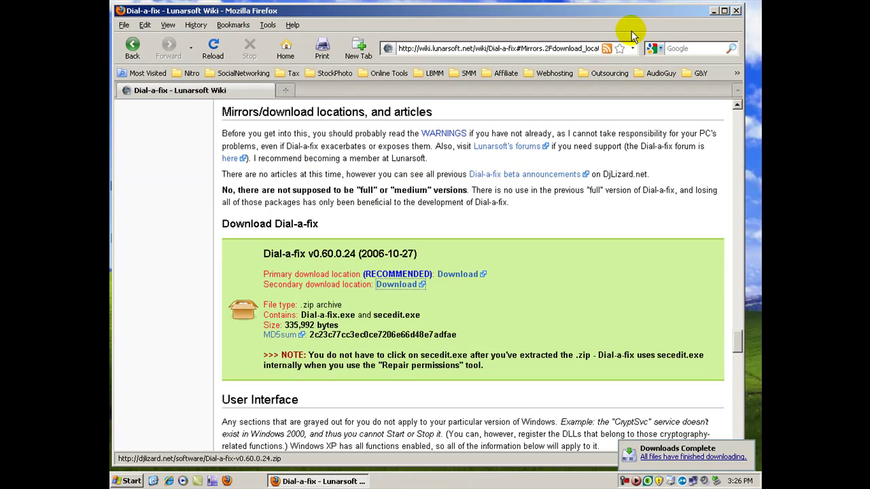
click(736, 8)
Extract the downloaded Dial-a-fix zip archive directly onto the desktop.
click(131, 226)
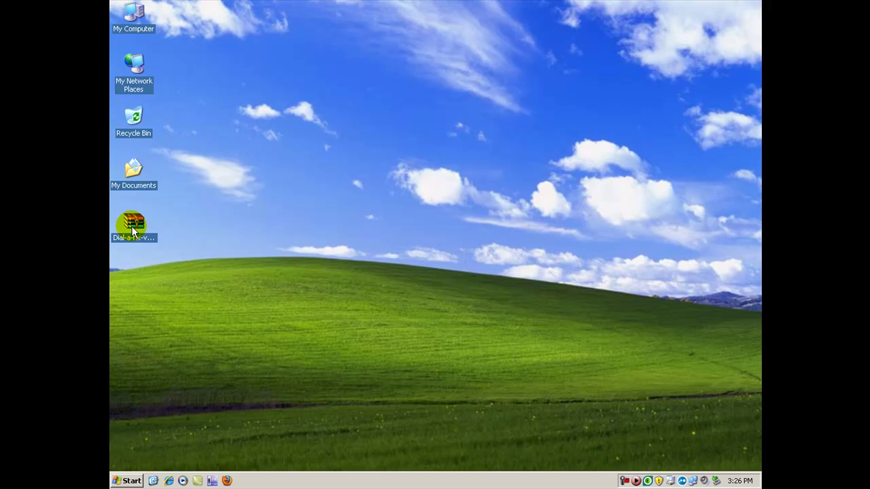
right_click(132, 229)
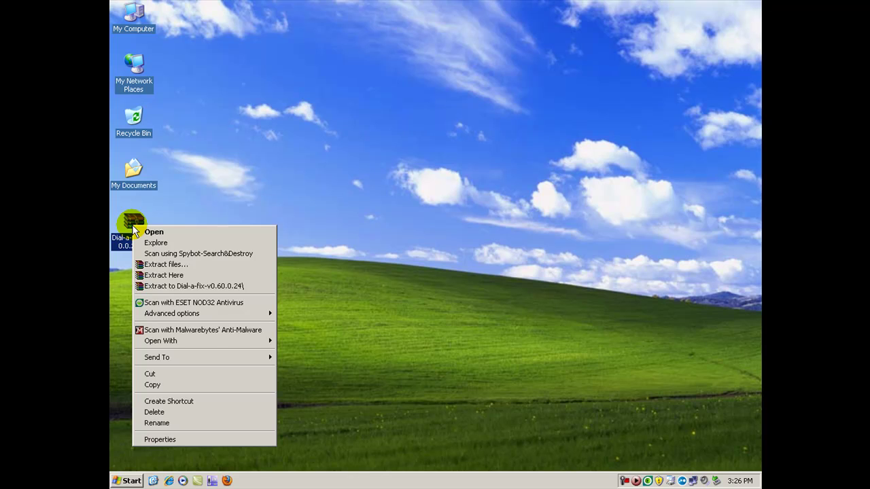
click(153, 274)
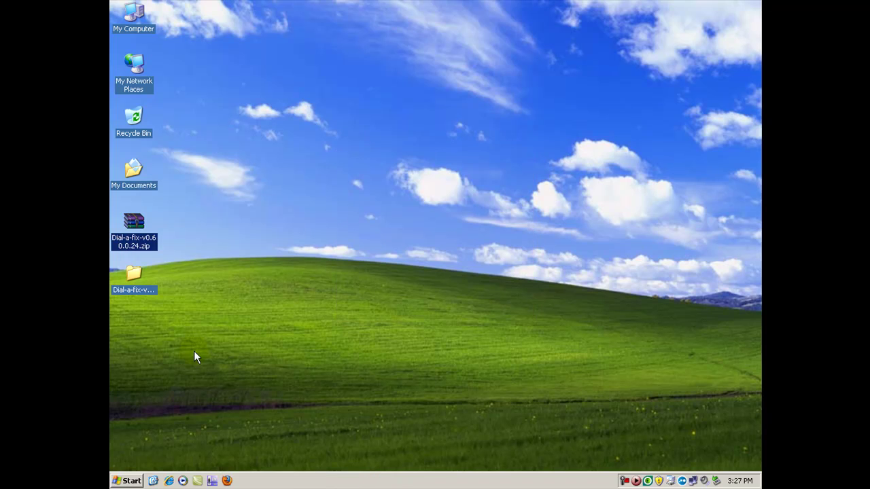
Launch Dial-a-fix.exe from the extracted Dial-a-fix-v0.60.0.24 folder and close the folder window.
click(128, 279)
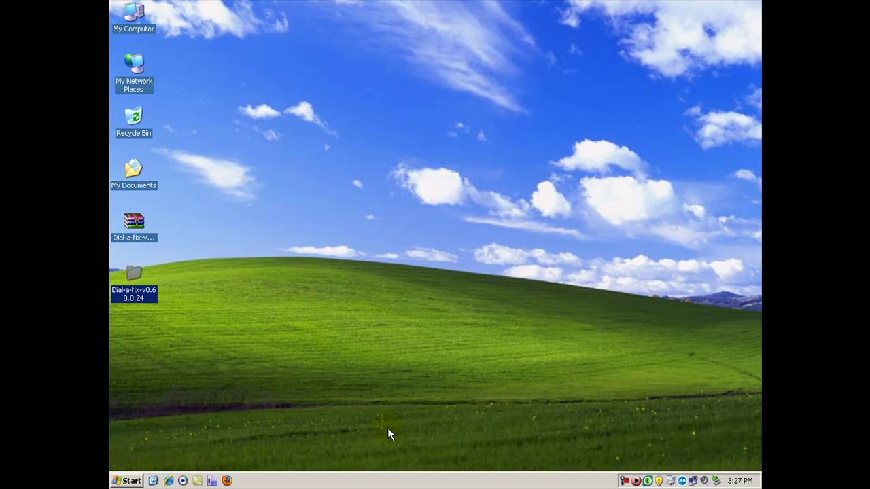
double_click(134, 283)
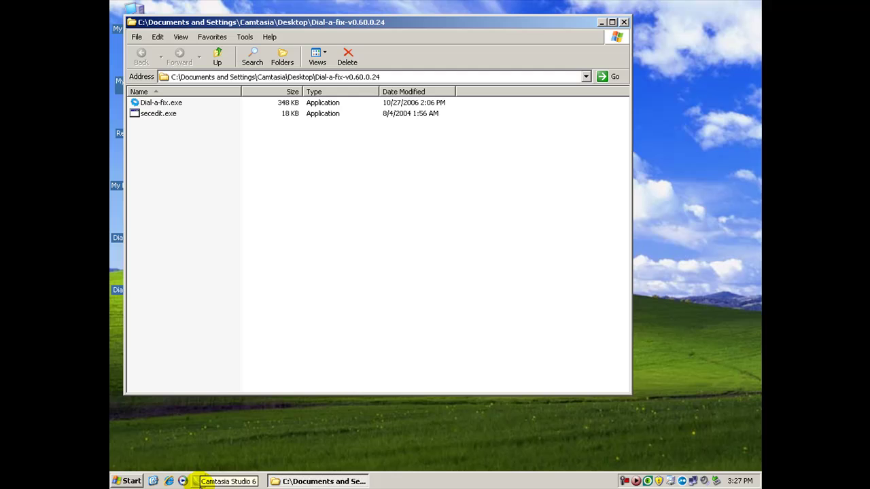
click(161, 105)
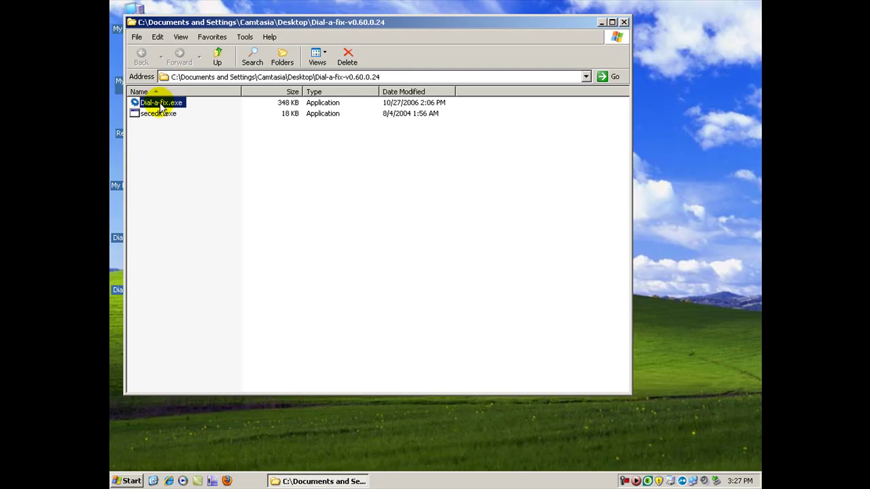
double_click(160, 104)
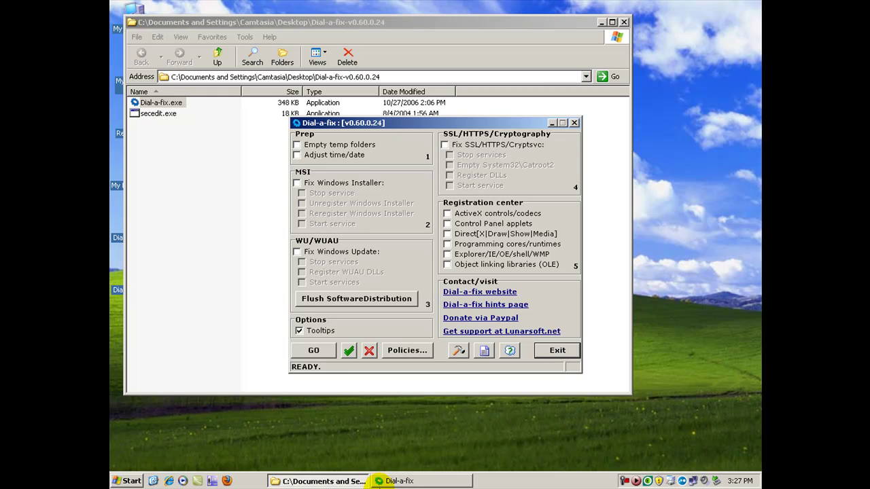
click(624, 22)
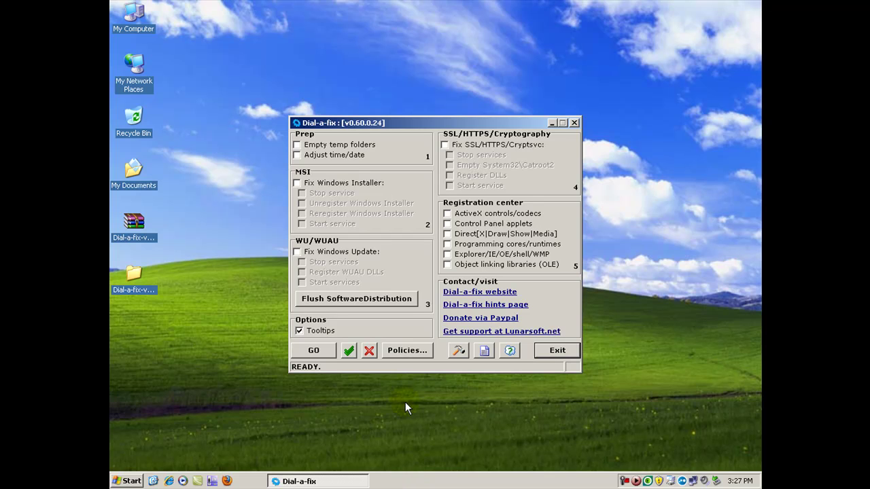
Check the computer for restrictive policies with disabled policies included, and close the policy list.
click(406, 351)
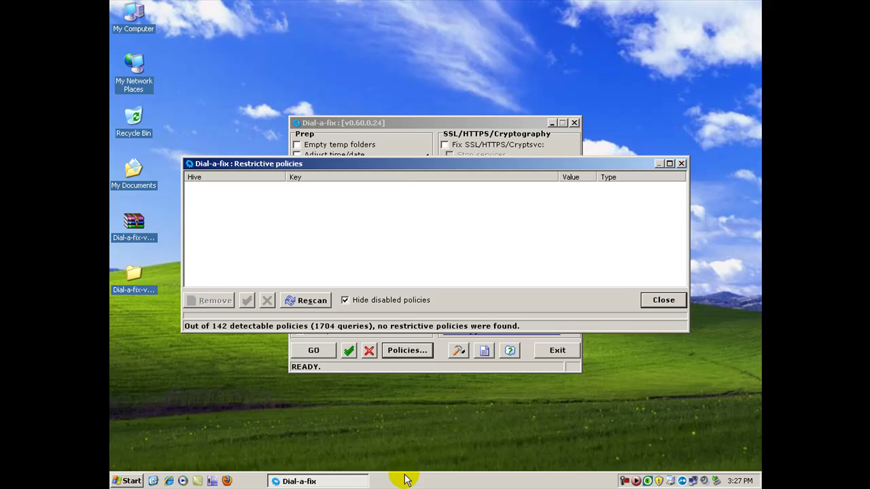
click(345, 300)
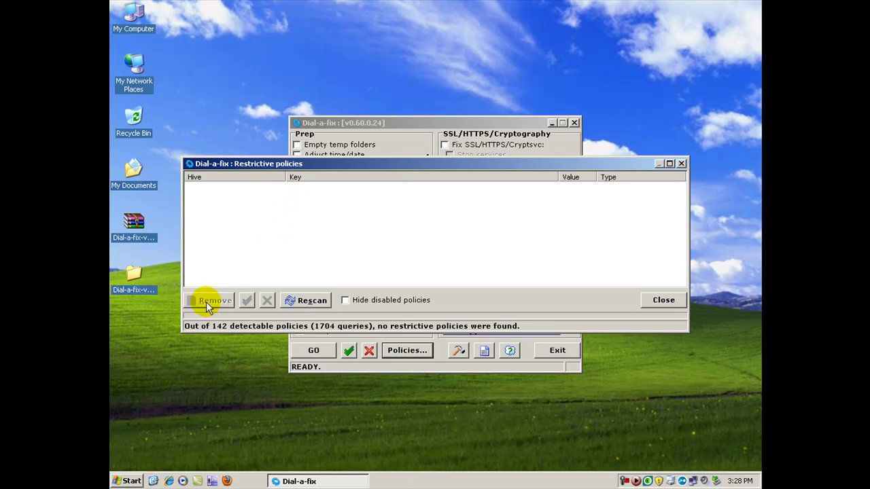
click(663, 300)
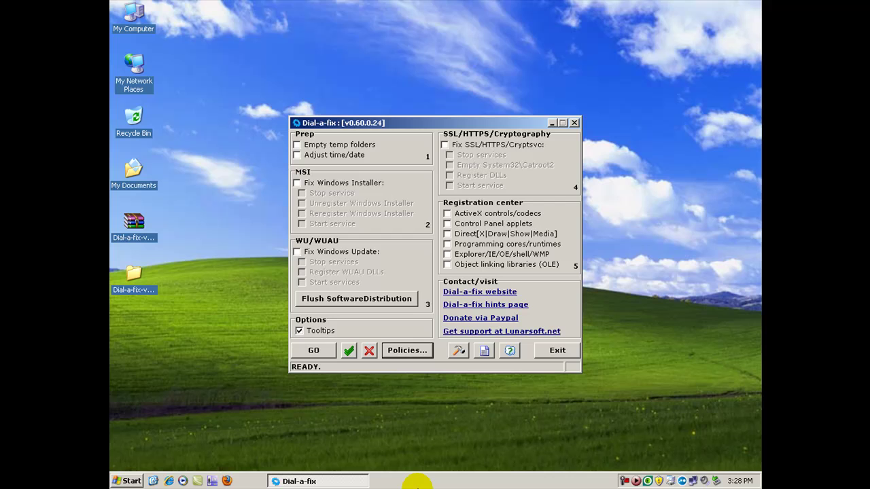
Try out the Fix Windows Installer, Empty temp folders and Adjust time/date options, leaving them all cleared.
click(297, 183)
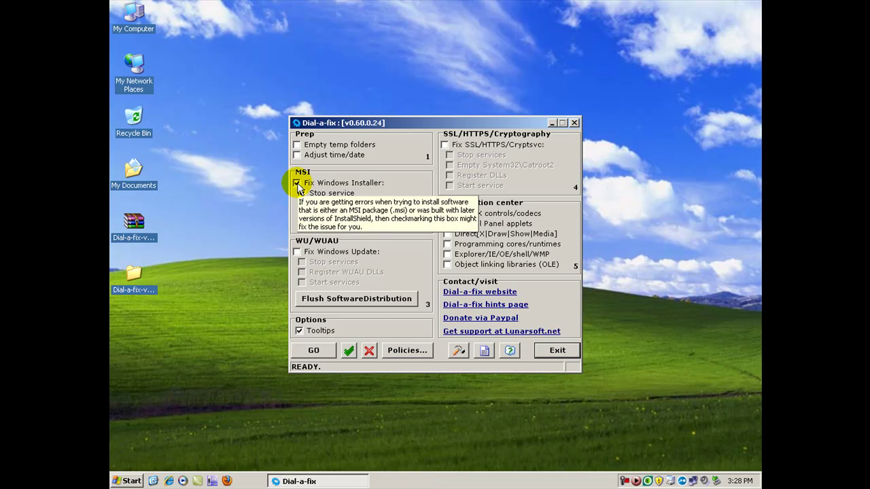
click(298, 157)
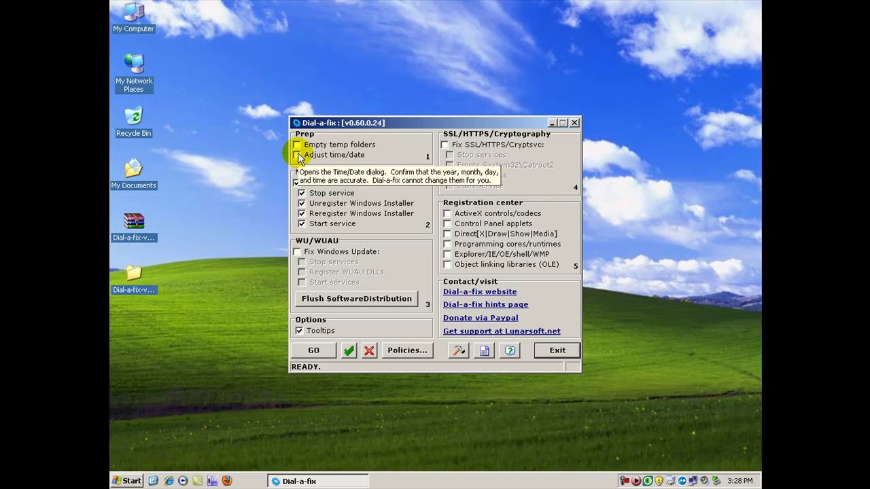
click(296, 145)
click(298, 155)
click(296, 145)
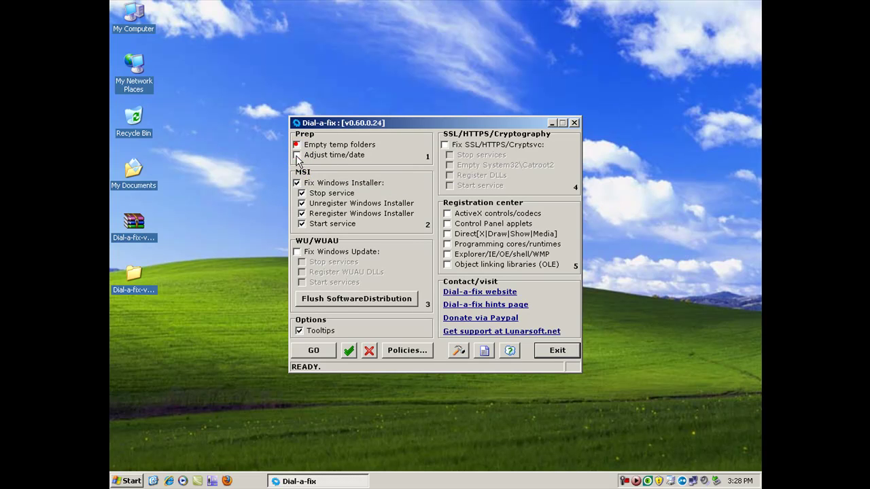
click(297, 184)
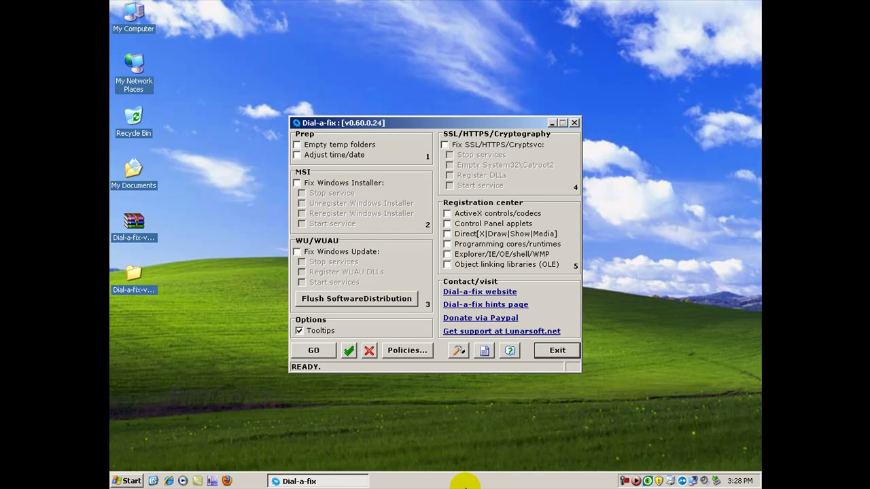
Examine the additional repair tools, reading the notes for Repair/reinstall IE, Reset networking interfaces and Reset Time service (W32Time), and close the tool list.
click(459, 351)
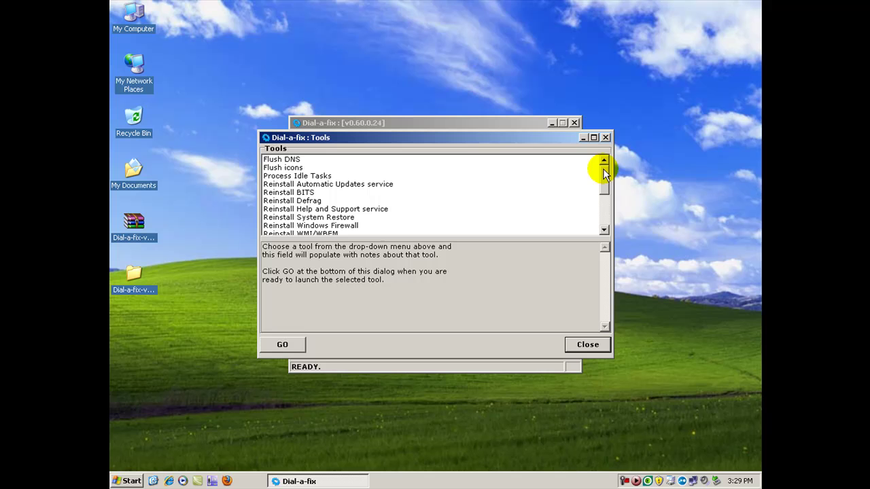
drag(603, 169, 602, 198)
click(296, 192)
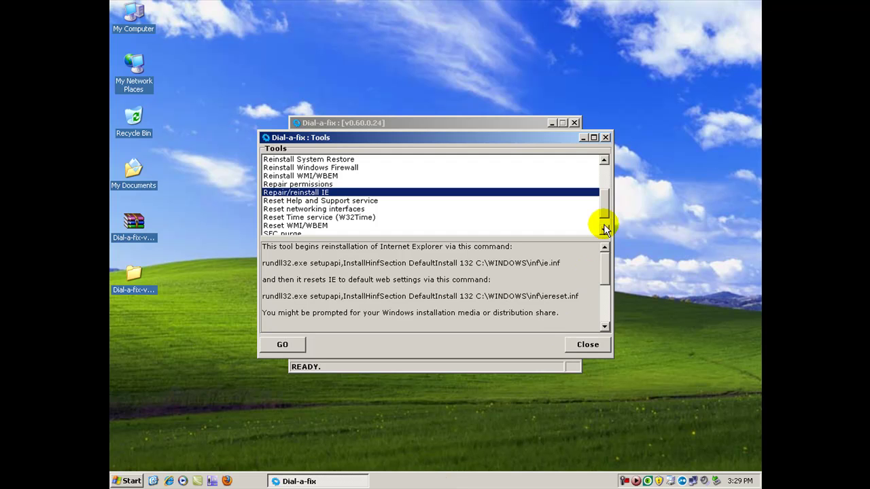
drag(603, 204, 602, 185)
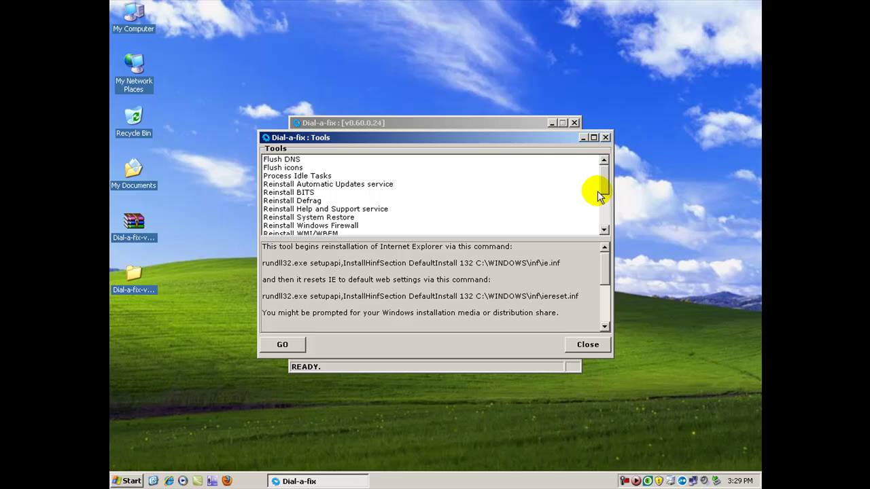
drag(604, 183, 604, 196)
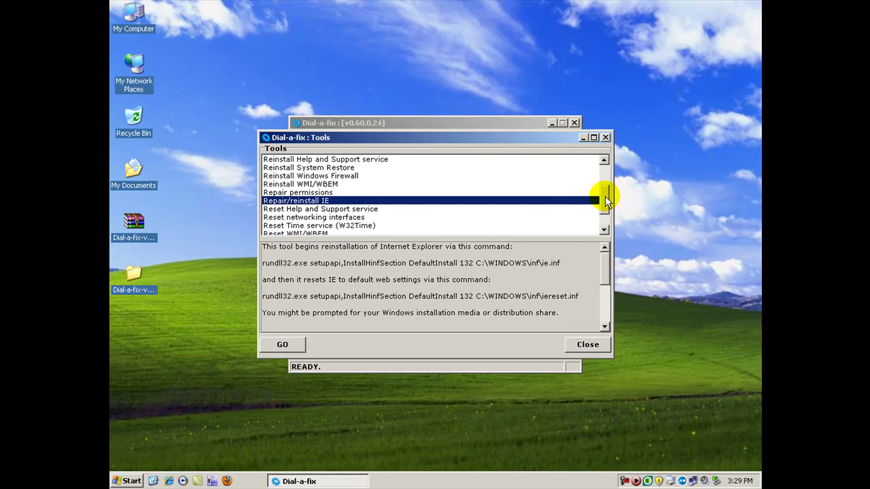
click(310, 218)
click(305, 225)
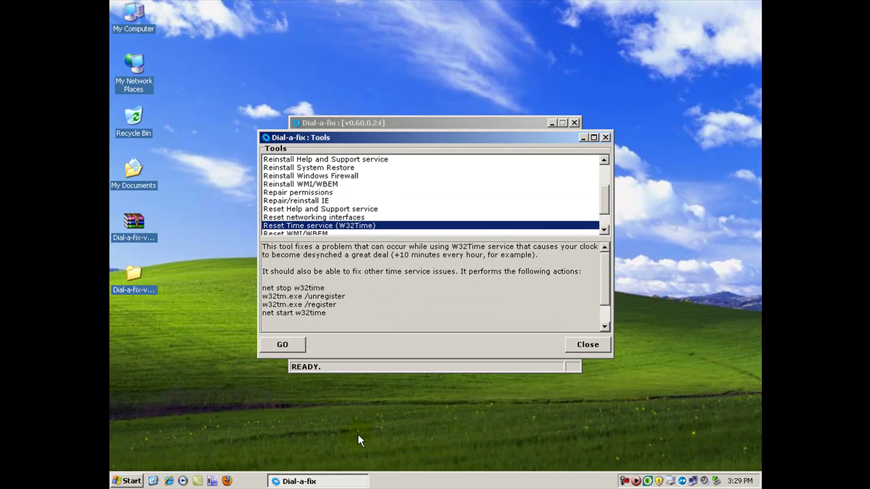
click(587, 344)
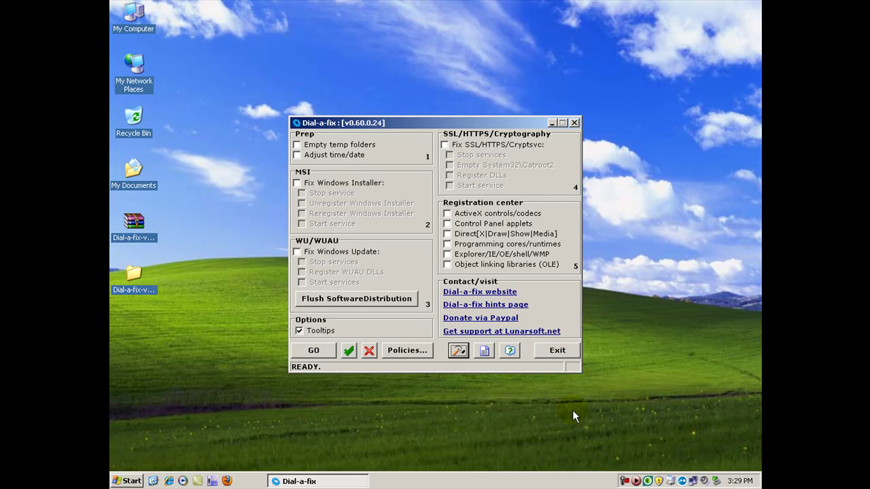